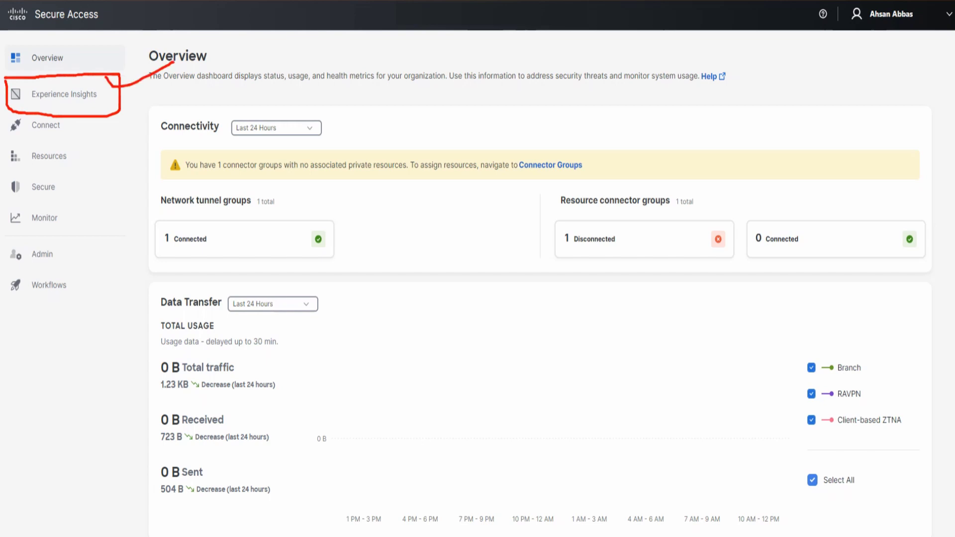
Step: Open the Experience Insights account configuration and start connecting the ThousandEyes organization so its OAuth Bearer Token dialog appears
mouse_move(63, 94)
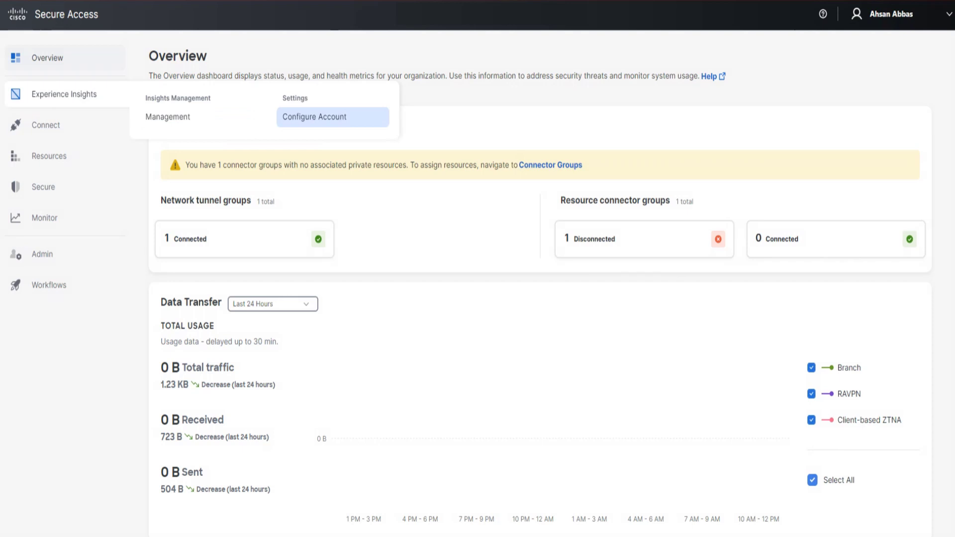
click(314, 117)
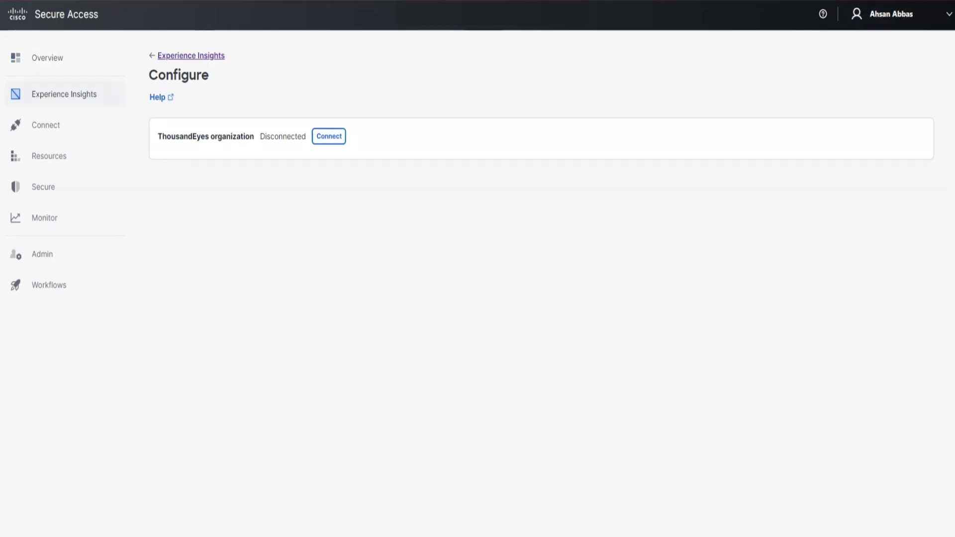
mouse_move(350, 107)
mouse_down()
mouse_move(350, 175)
mouse_move(332, 107)
mouse_up()
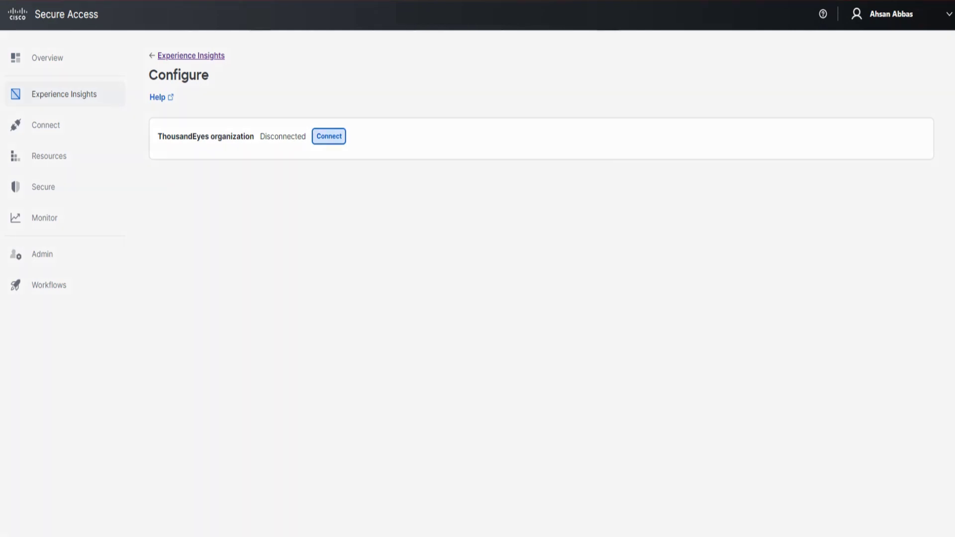
click(328, 135)
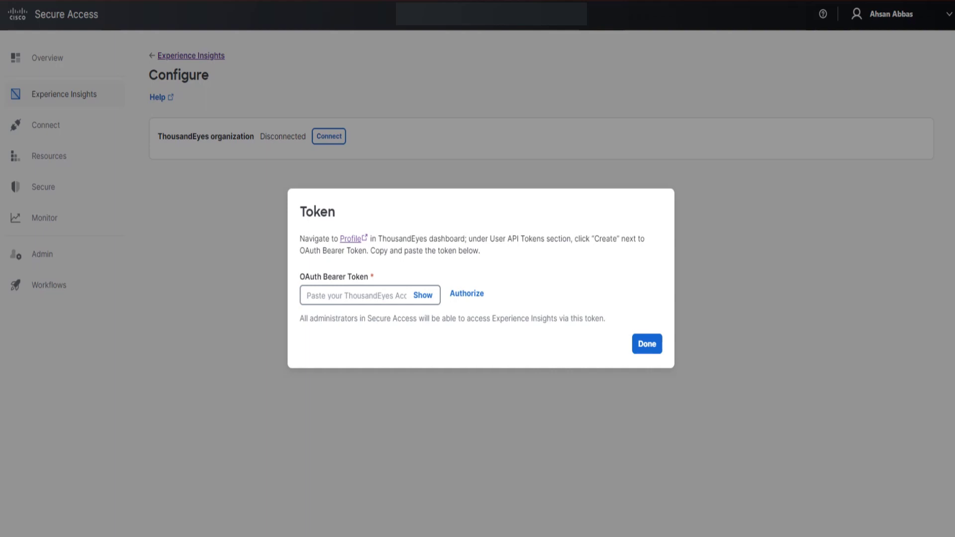
click(307, 295)
drag(300, 276, 364, 276)
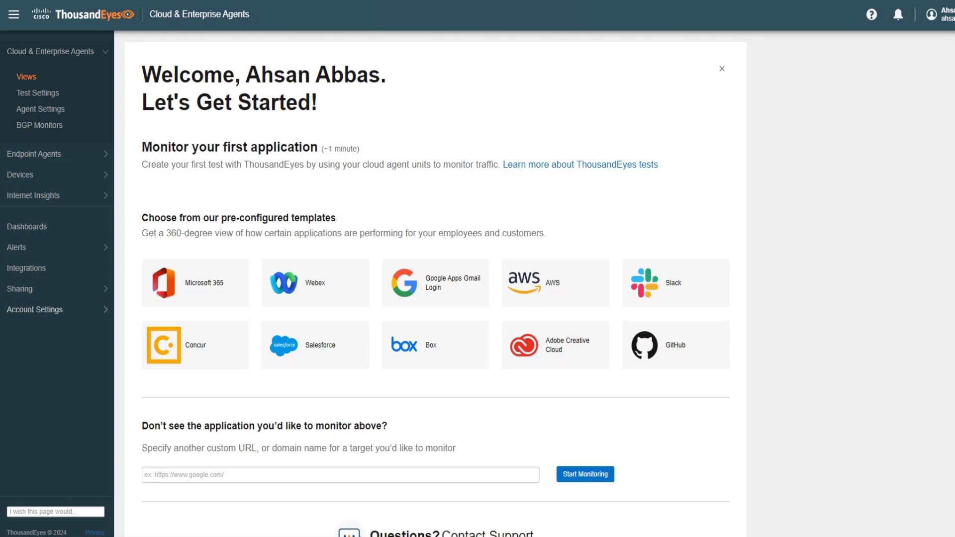
Step: In ThousandEyes, create an OAuth Bearer Token from the user profile under Users and Roles, copy it and dismiss the token dialog
click(34, 309)
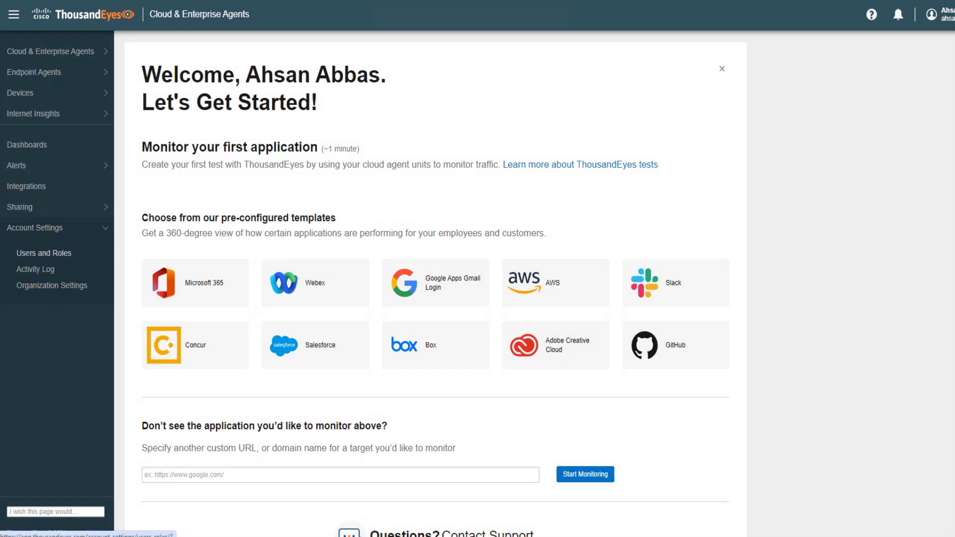
click(43, 253)
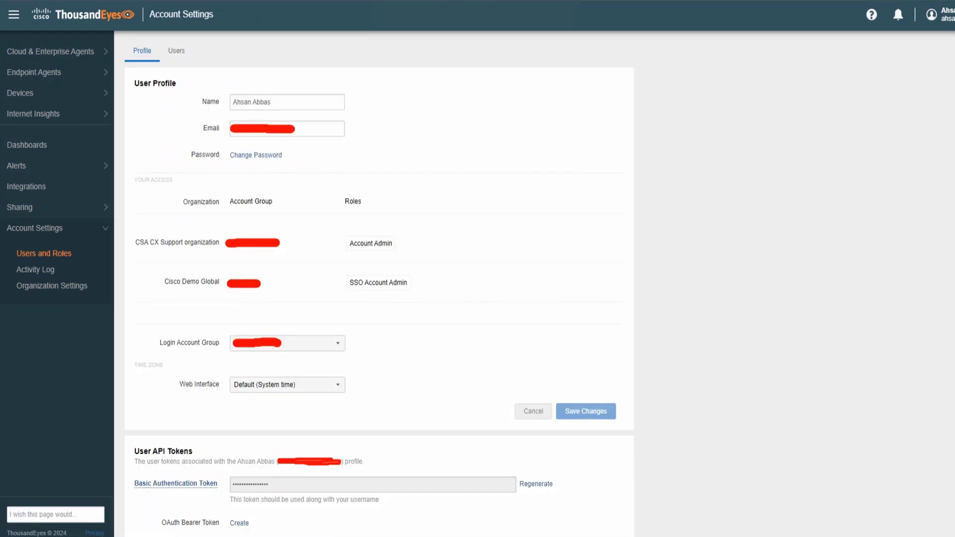
mouse_move(157, 510)
mouse_down()
mouse_move(241, 504)
mouse_move(263, 517)
mouse_move(235, 534)
mouse_move(176, 533)
mouse_move(148, 519)
mouse_move(164, 509)
mouse_up()
mouse_move(312, 446)
mouse_down()
mouse_move(242, 515)
mouse_move(241, 494)
mouse_move(276, 508)
mouse_move(243, 513)
mouse_up()
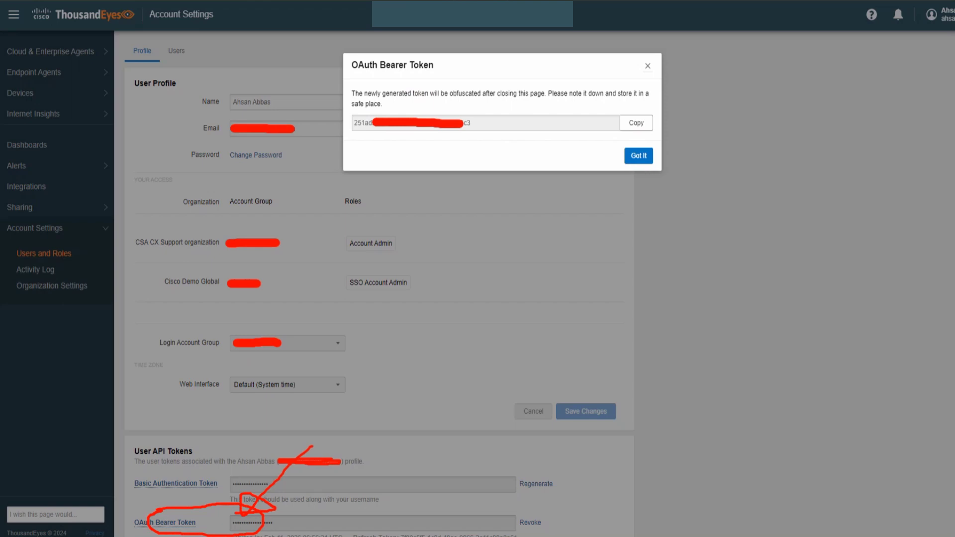
click(636, 122)
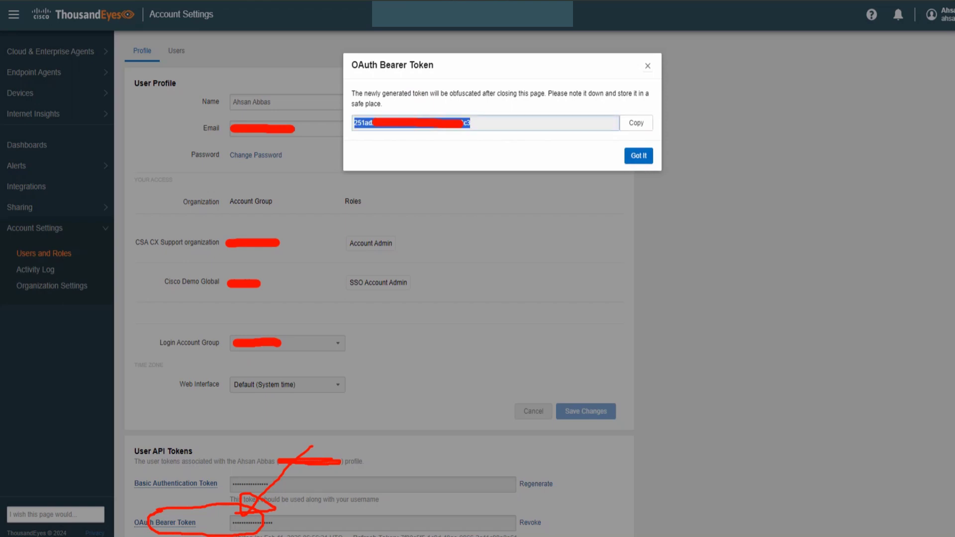
click(638, 156)
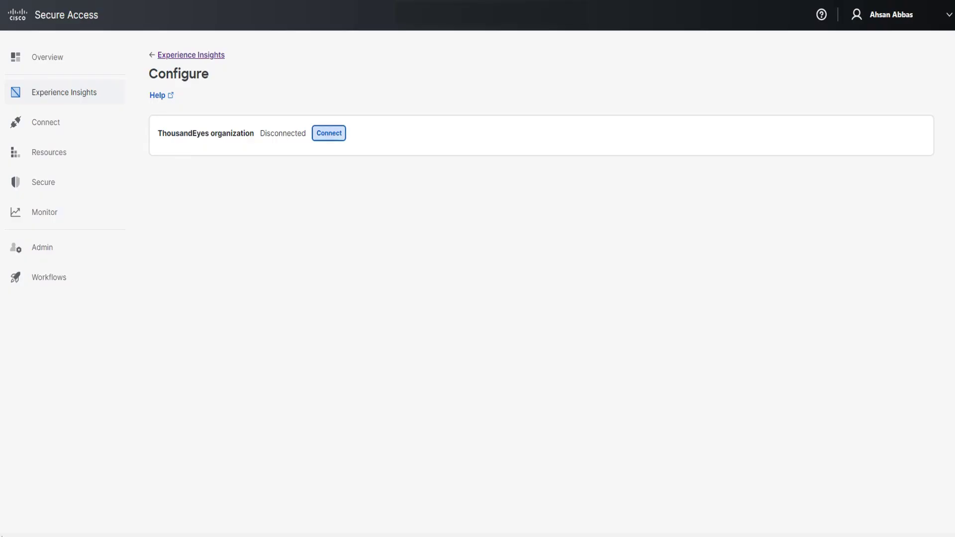
Step: Back in Secure Access, reopen the ThousandEyes organization connection and paste the copied token as the OAuth Bearer Token
click(329, 133)
click(356, 287)
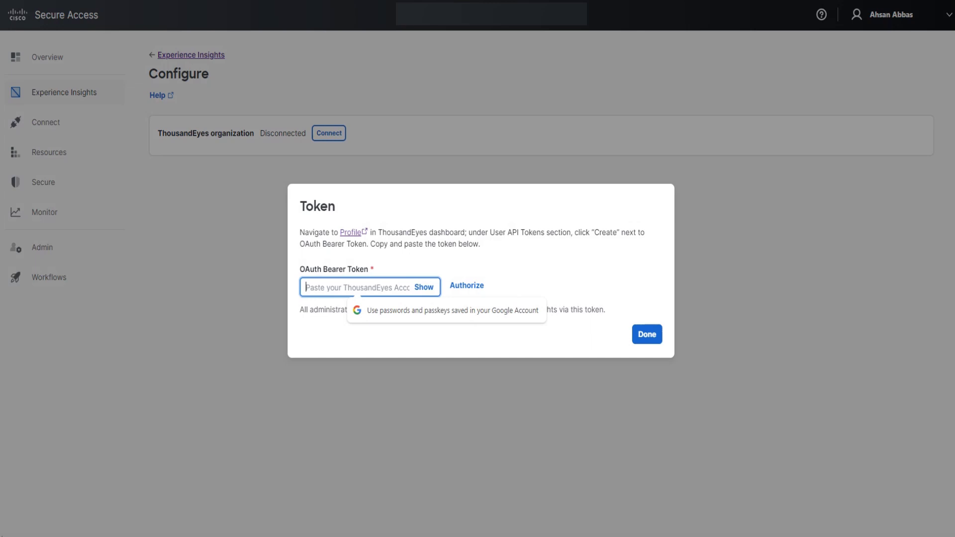
key(ctrl+v)
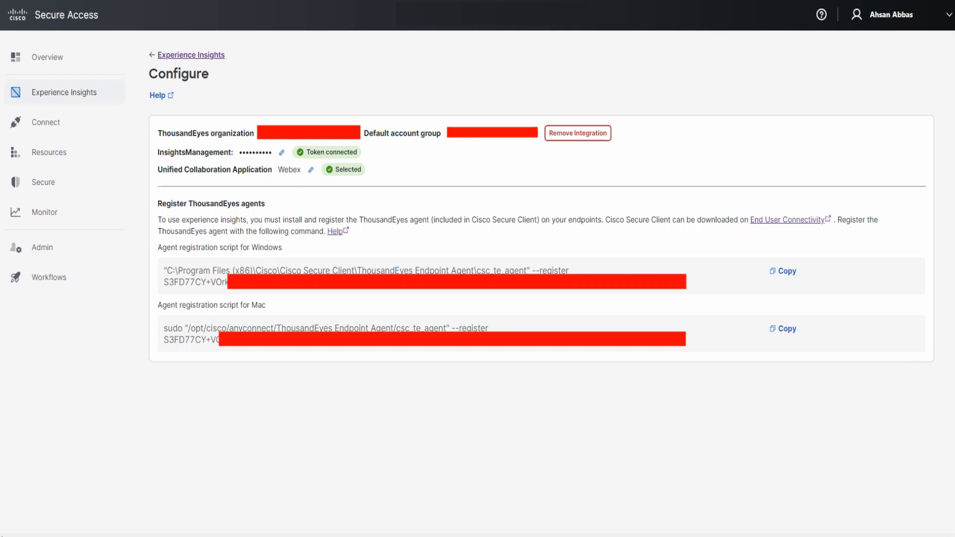
drag(288, 206, 337, 175)
mouse_move(329, 210)
mouse_down()
mouse_move(358, 199)
mouse_move(426, 229)
mouse_up()
drag(489, 227, 532, 228)
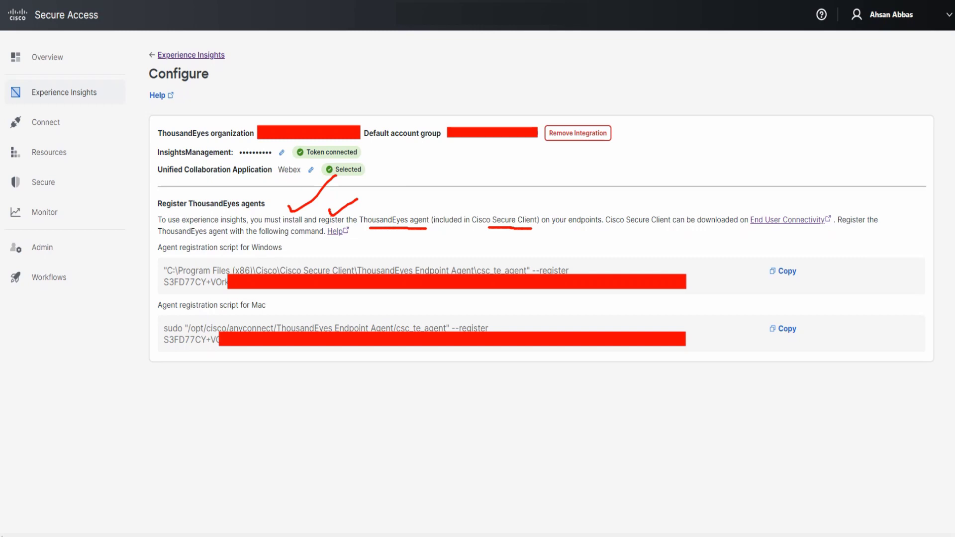
drag(564, 230, 587, 229)
mouse_move(785, 204)
mouse_down()
mouse_move(744, 204)
mouse_move(740, 229)
mouse_move(791, 249)
mouse_move(824, 236)
mouse_move(808, 199)
mouse_move(768, 202)
mouse_up()
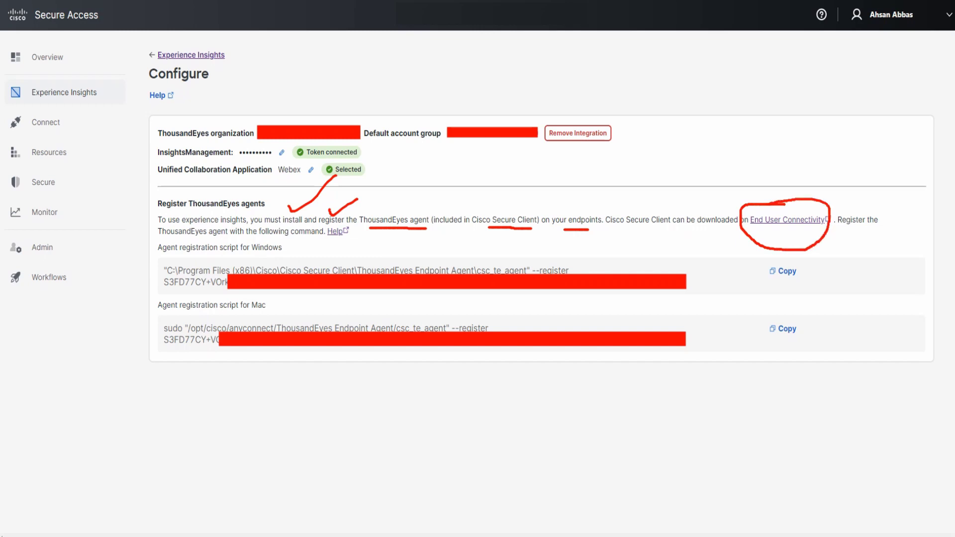
mouse_move(641, 153)
mouse_down()
mouse_move(633, 201)
mouse_move(623, 191)
mouse_move(644, 201)
mouse_move(636, 213)
mouse_up()
drag(700, 151, 773, 198)
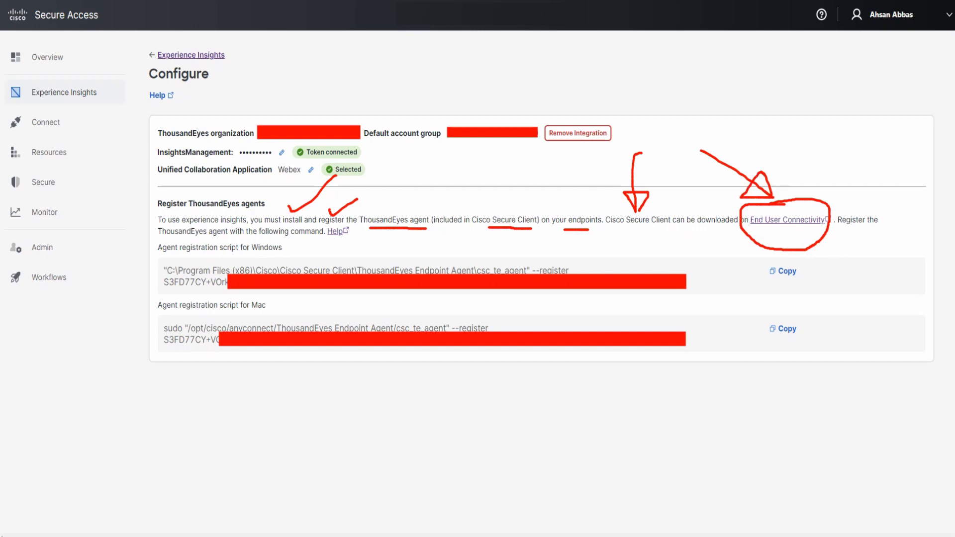
drag(243, 253, 281, 256)
mouse_move(146, 262)
mouse_down()
mouse_move(149, 270)
mouse_move(225, 242)
mouse_up()
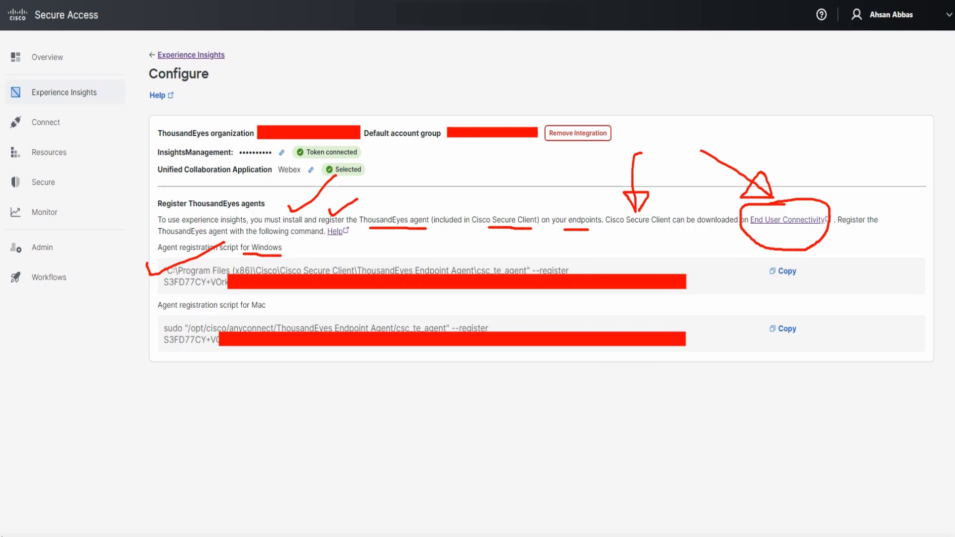
drag(789, 258, 758, 261)
drag(246, 316, 268, 316)
mouse_move(776, 308)
mouse_down()
mouse_move(770, 344)
mouse_move(790, 303)
mouse_move(766, 307)
mouse_up()
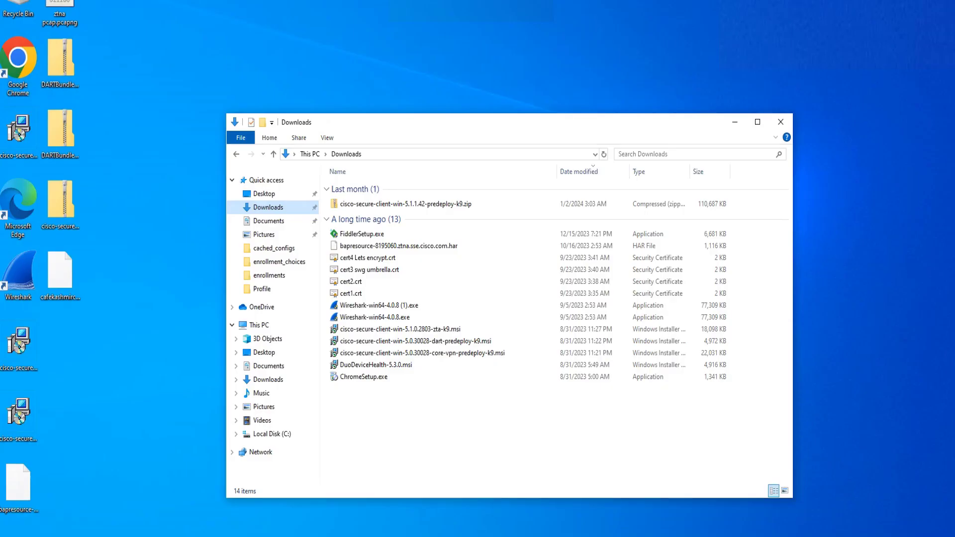
Step: Launch cisco-secure-client-win-1.175.3-thousandeyes-predeploy-k9.msi from the predeploy zip in Downloads and accept its license agreement
double_click(405, 204)
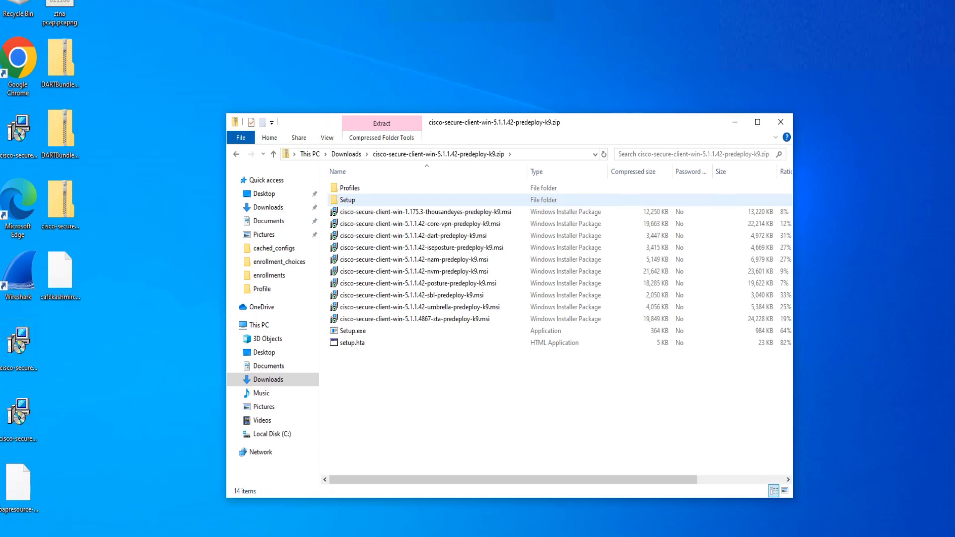
click(425, 211)
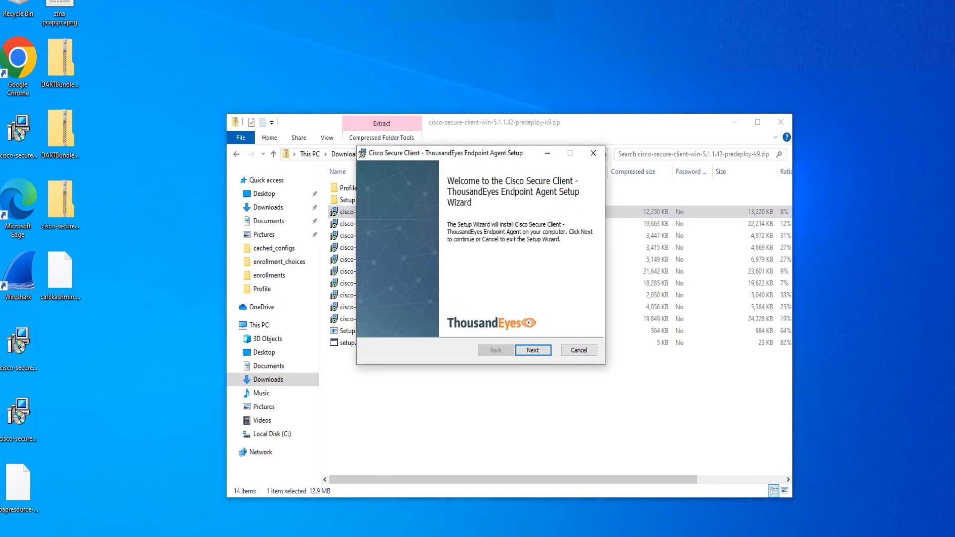
click(532, 350)
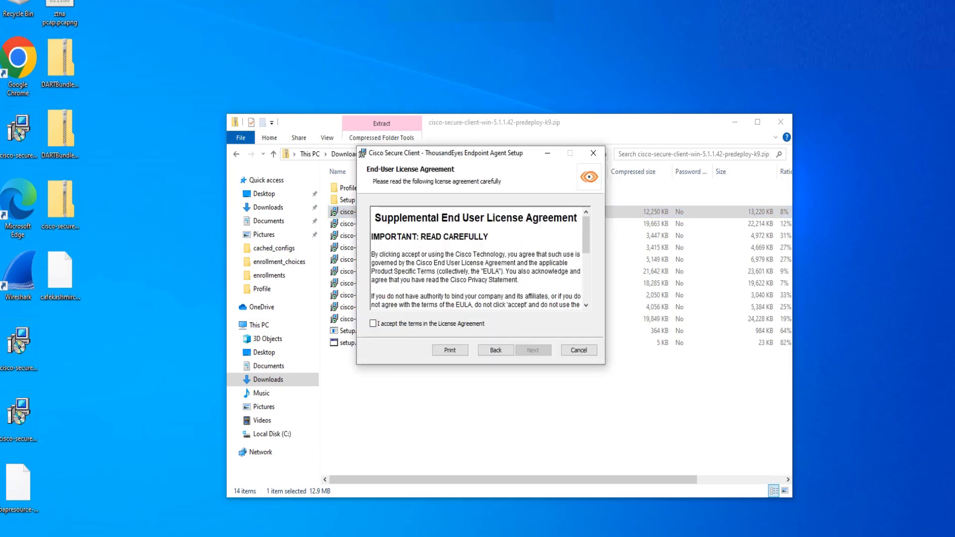
click(372, 323)
scroll(480, 257, down, 10)
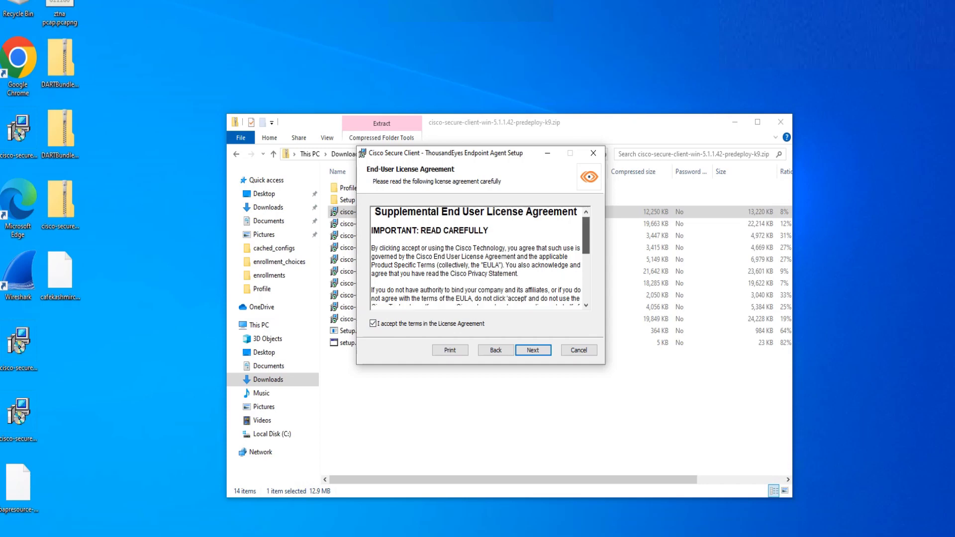
key(alt+n)
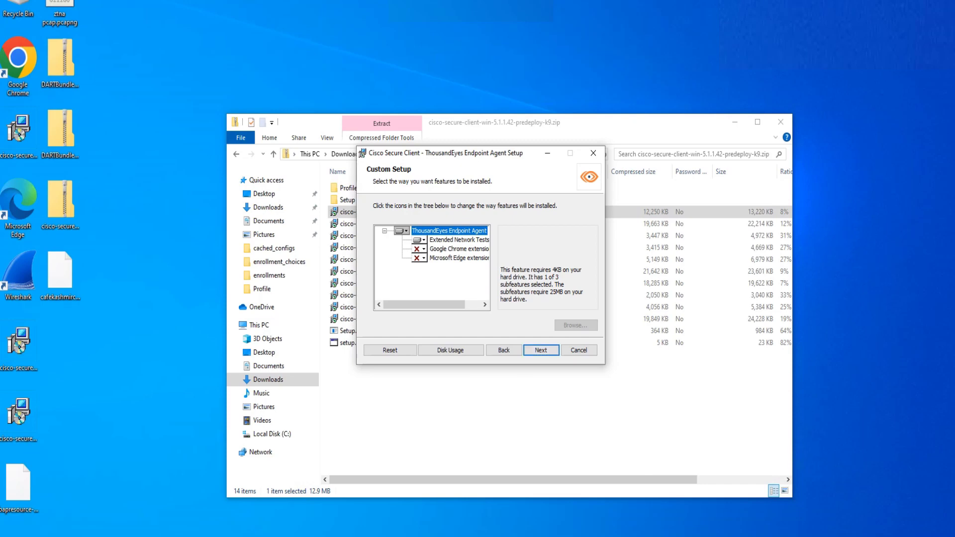
Step: Install the ThousandEyes Endpoint Agent with default features and blank account configuration, allow the device changes, and close the finished wizard and folder
key(Return)
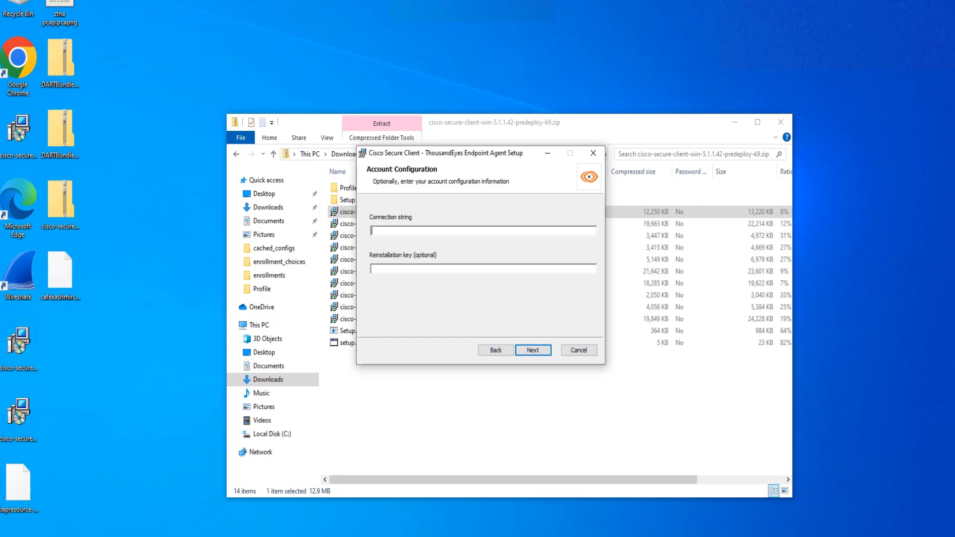
key(Return)
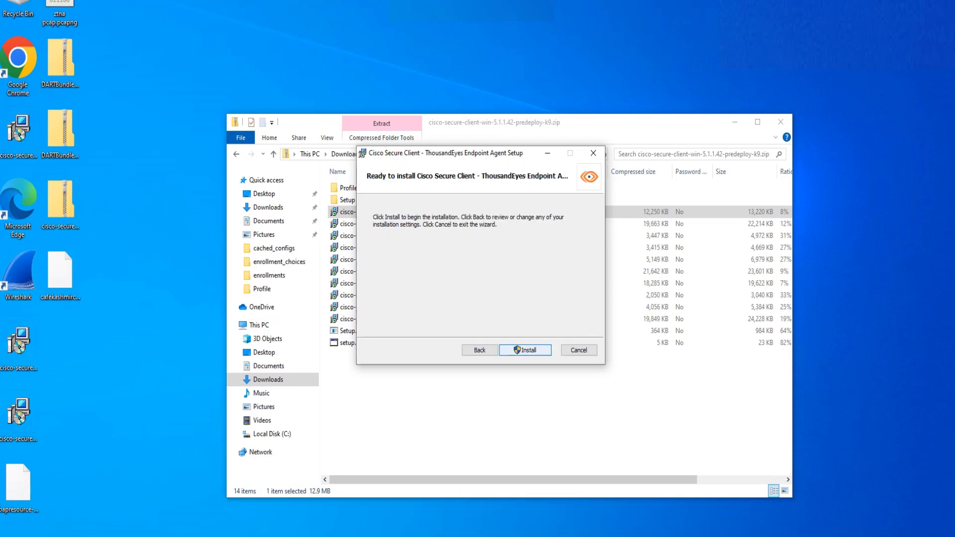
key(Return)
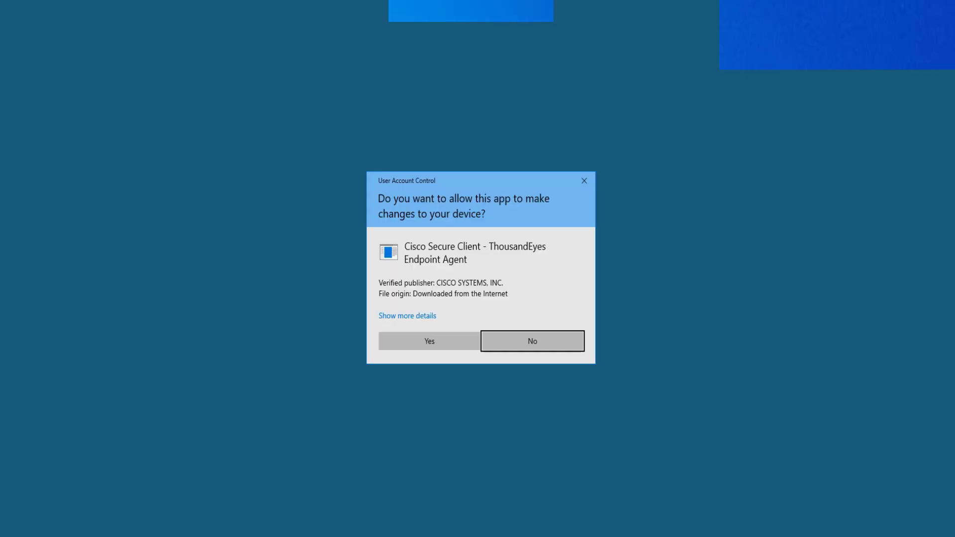
click(429, 341)
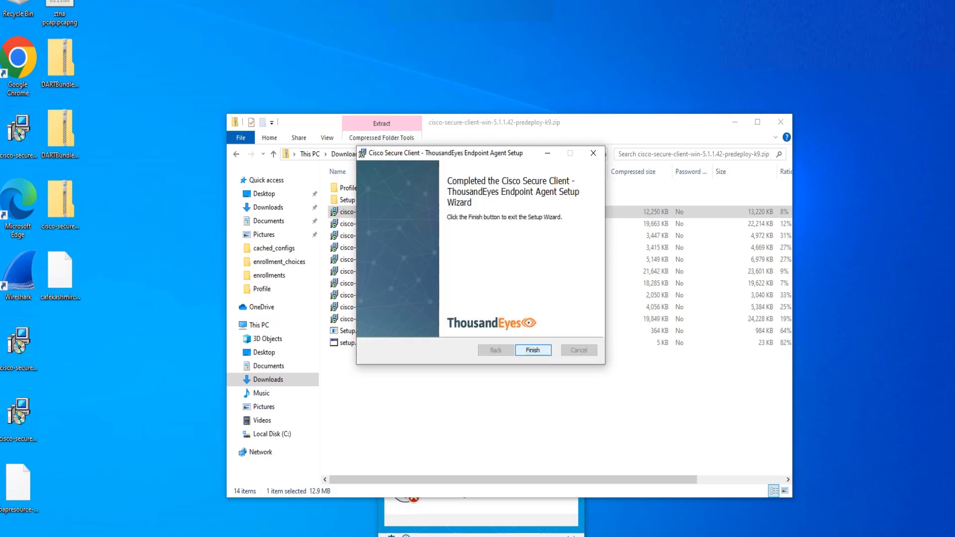
click(532, 350)
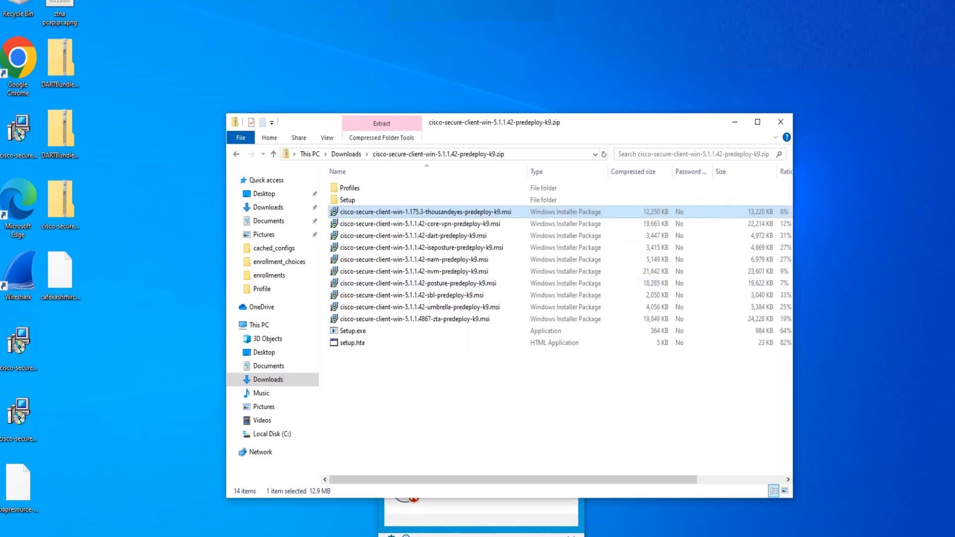
click(781, 122)
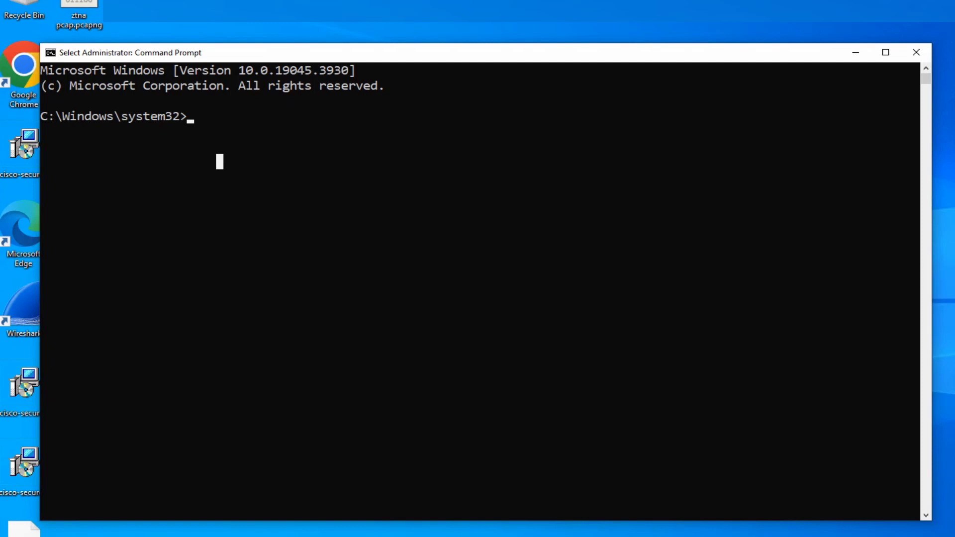
Step: In the administrator Command Prompt, paste and run the copied csc_te_agent --register command with its registration token
right_click(219, 162)
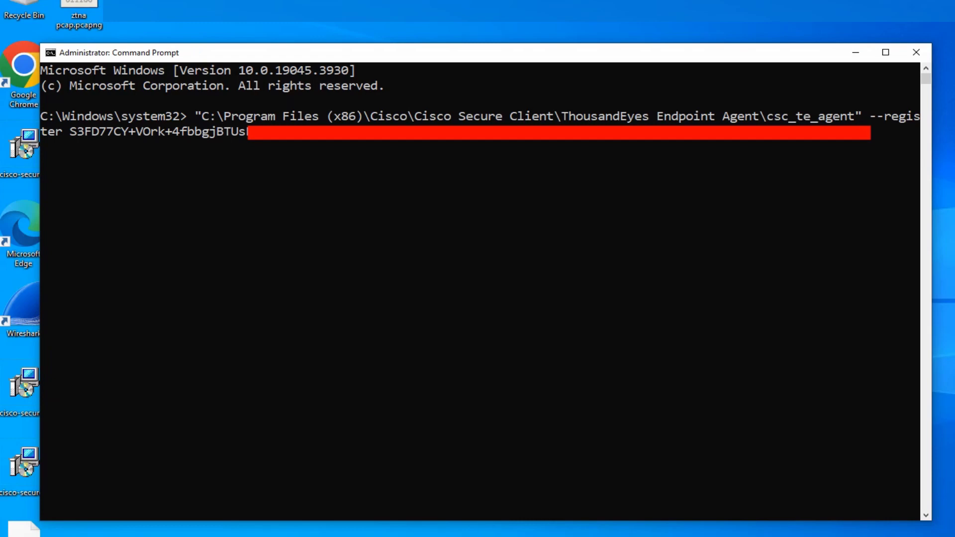
key(Return)
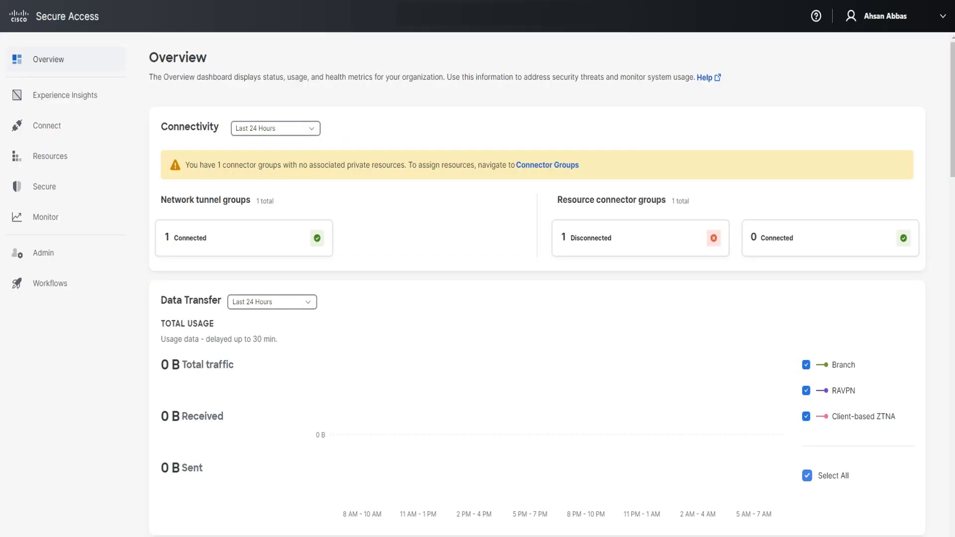
Step: Back in Secure Access, open Experience Insights Management and examine the endpoint list and common SaaS application performance
mouse_move(65, 95)
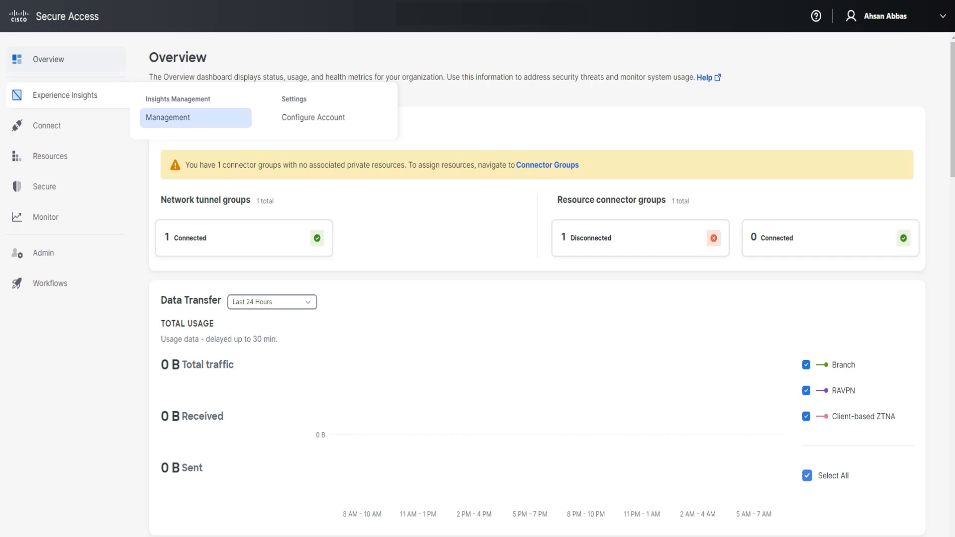
click(195, 117)
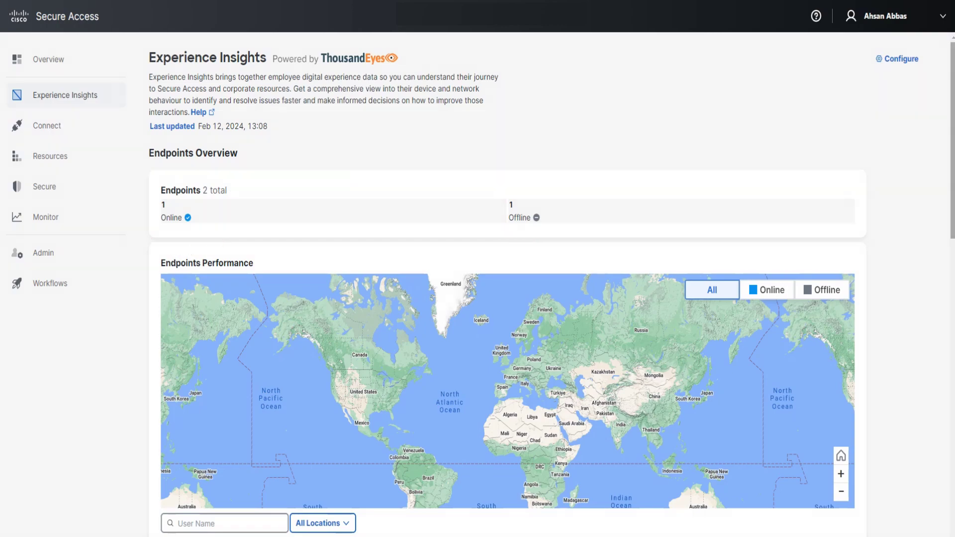
scroll(507, 284, down, 8)
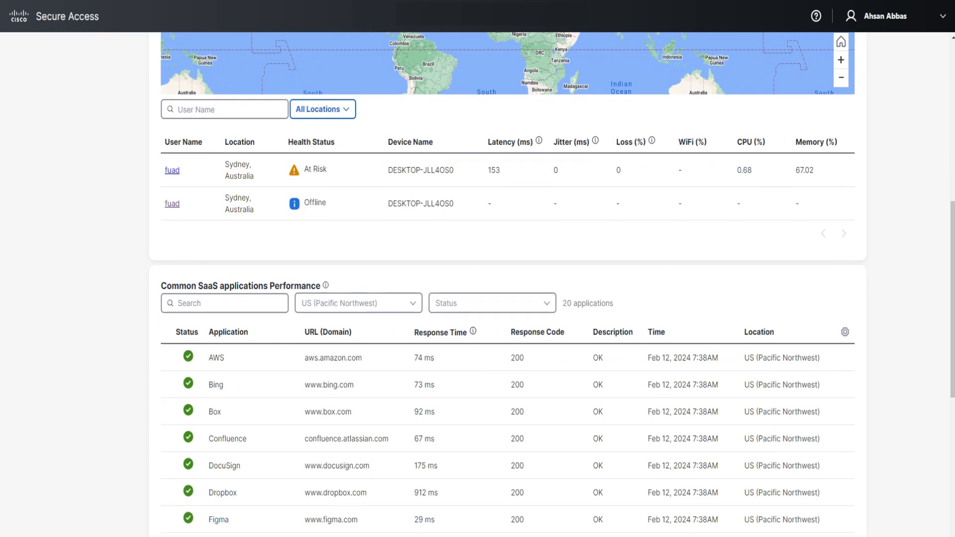